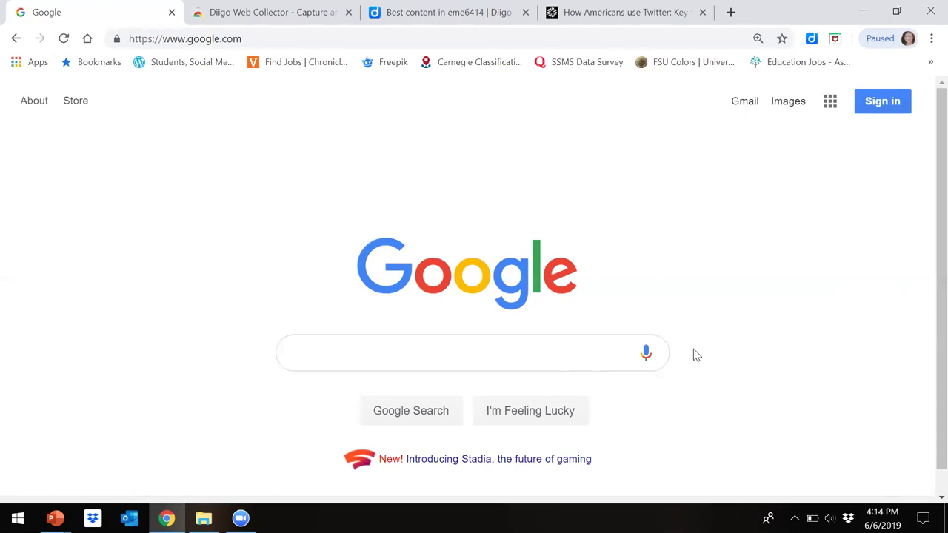
Step: Sign in to the Google account by entering the account password
click(883, 104)
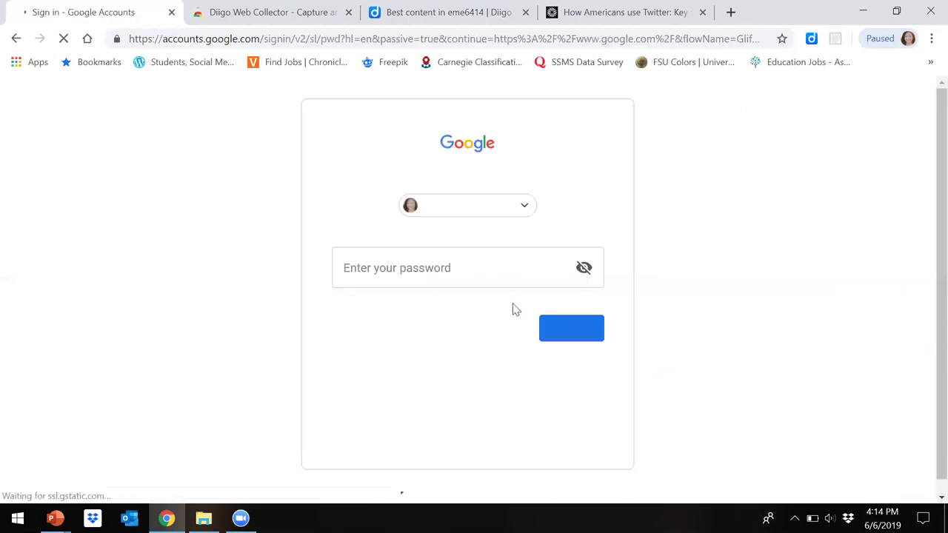
click(427, 272)
text(•••••••••••••)
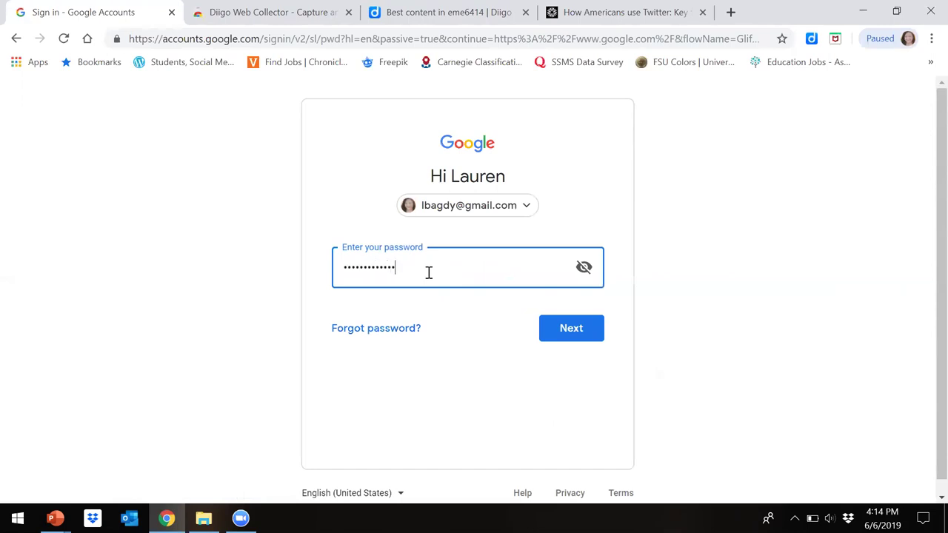
click(578, 334)
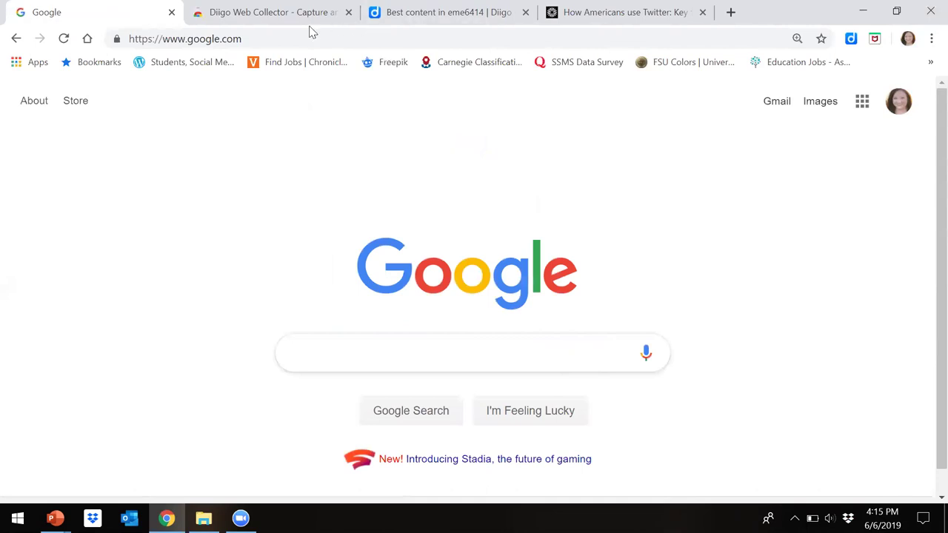
Step: Return to the Diigo Web Collector store page and refresh it after signing in
click(291, 16)
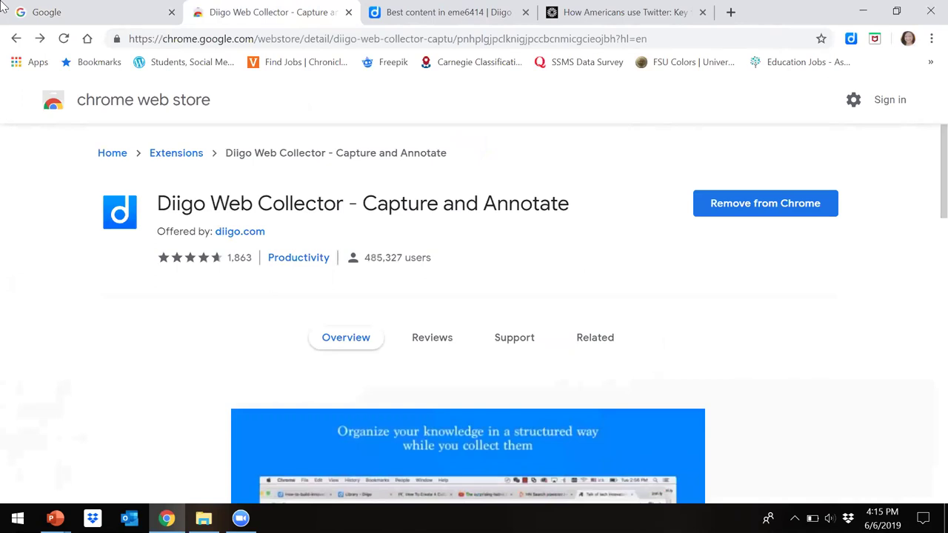
key(alt+Left)
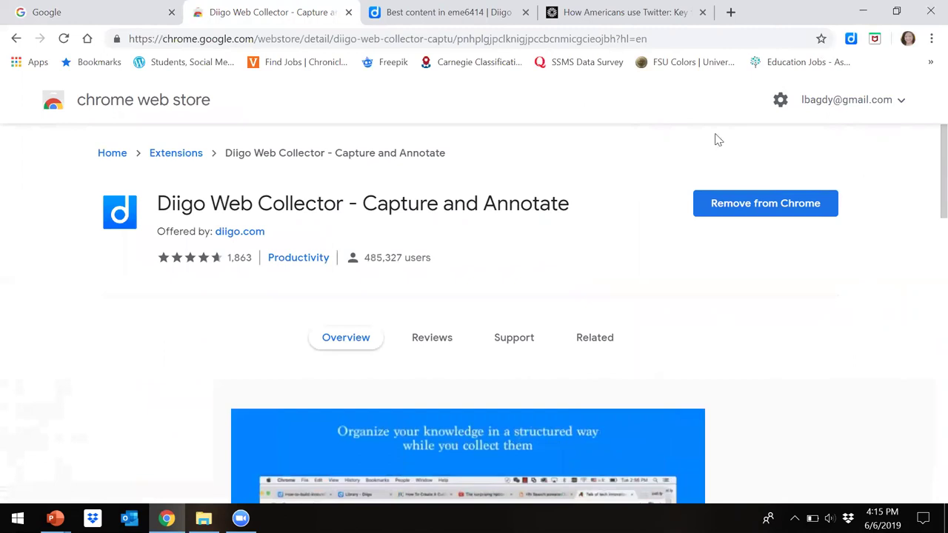
Step: Browse the eme6414 group's bookmarks, then switch to the Pew 'How Americans use Twitter' article
click(431, 13)
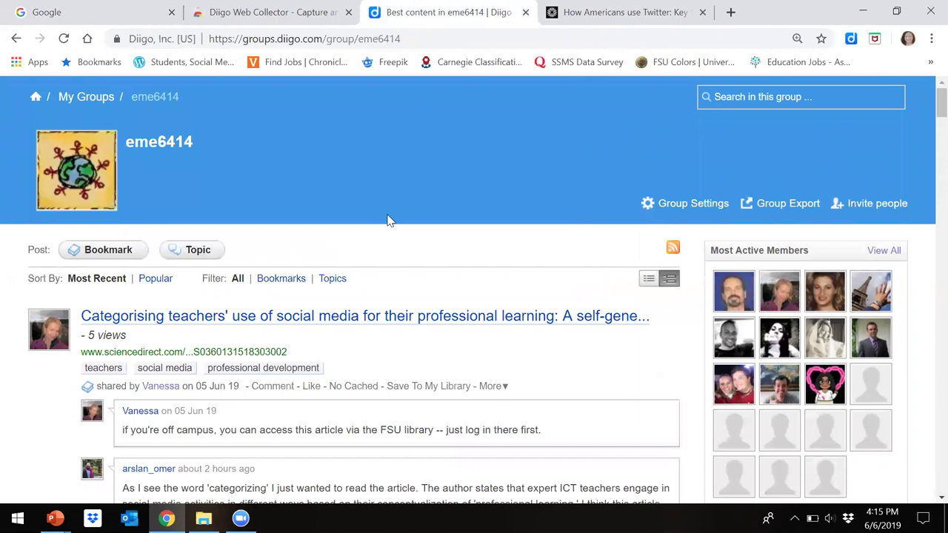
scroll(387, 220, down, 3)
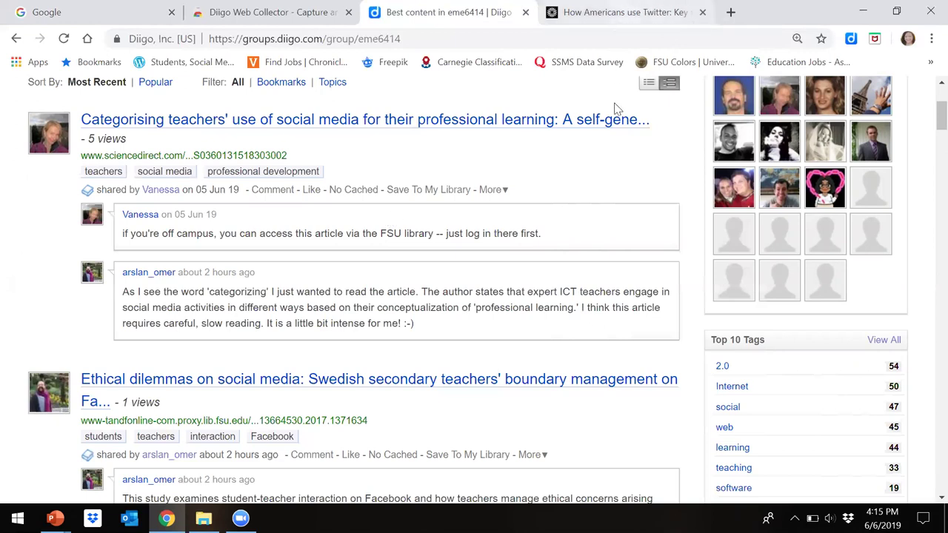
click(628, 22)
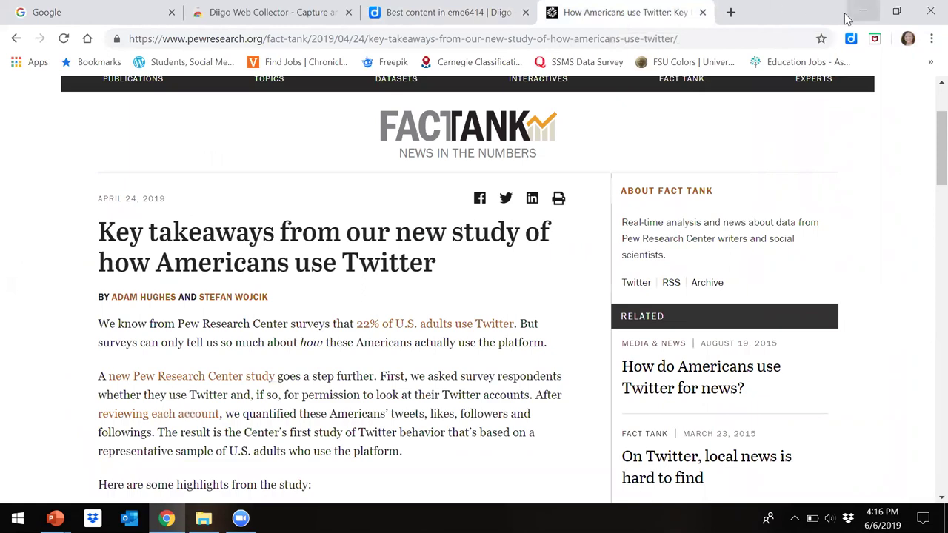
Step: Choose Save Bookmark from the Diigo collector on the Pew Twitter article
click(851, 39)
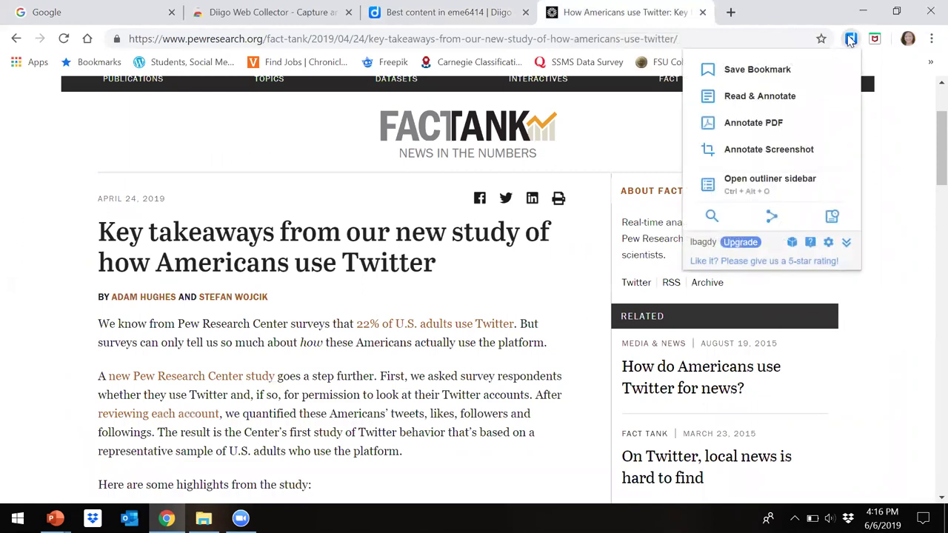
click(757, 69)
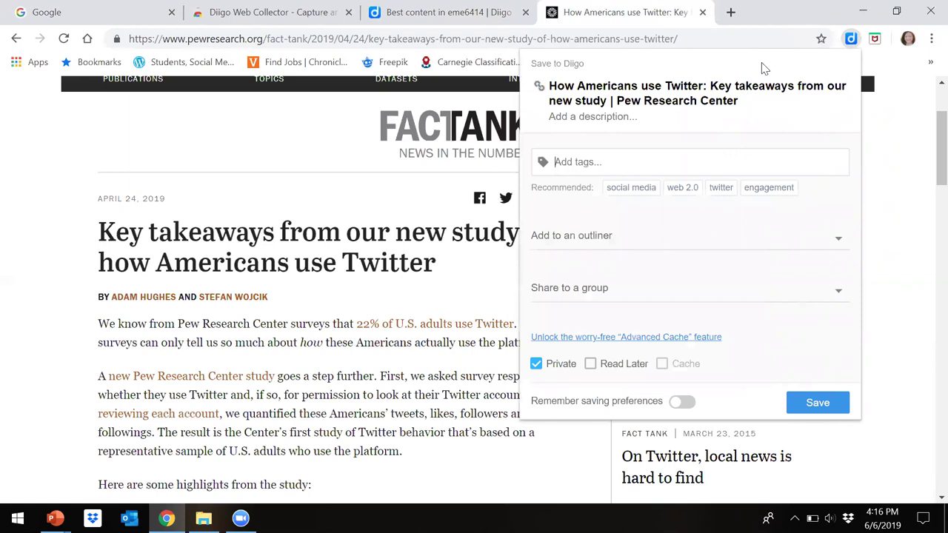
Step: Describe the bookmark as relating Americans' Twitter use to the Week 3 lurking discussion
click(590, 116)
text(This d)
key(BackSpace)
text(article discusses how )
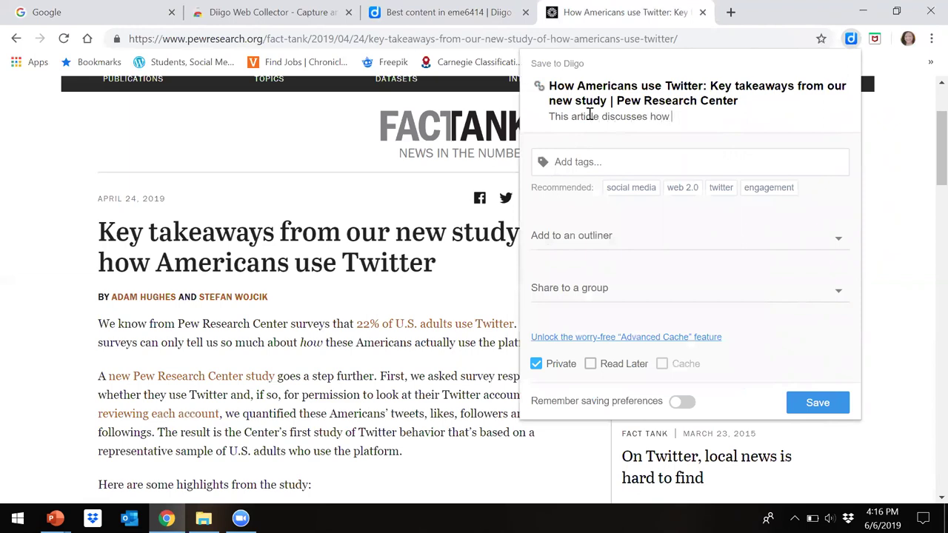
text(Americans use Twitter)
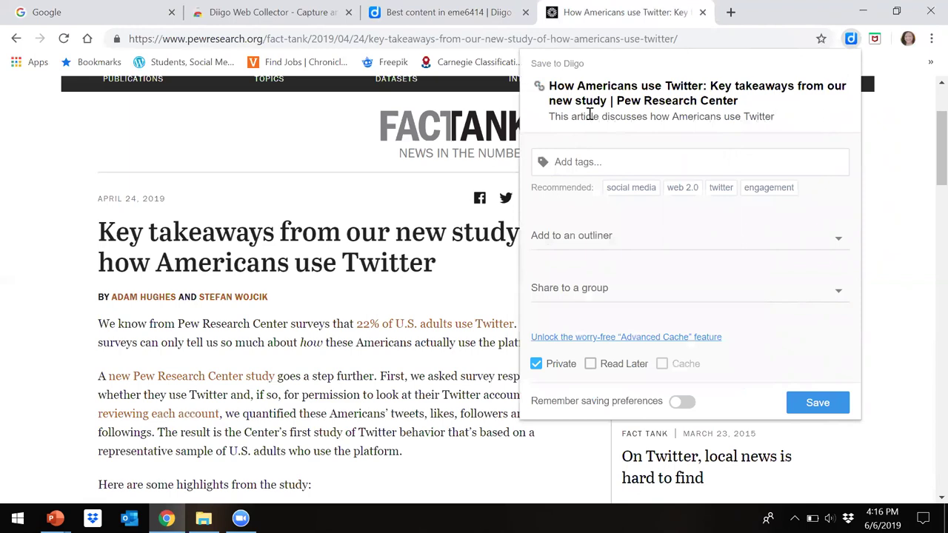
text( and relates to our Week)
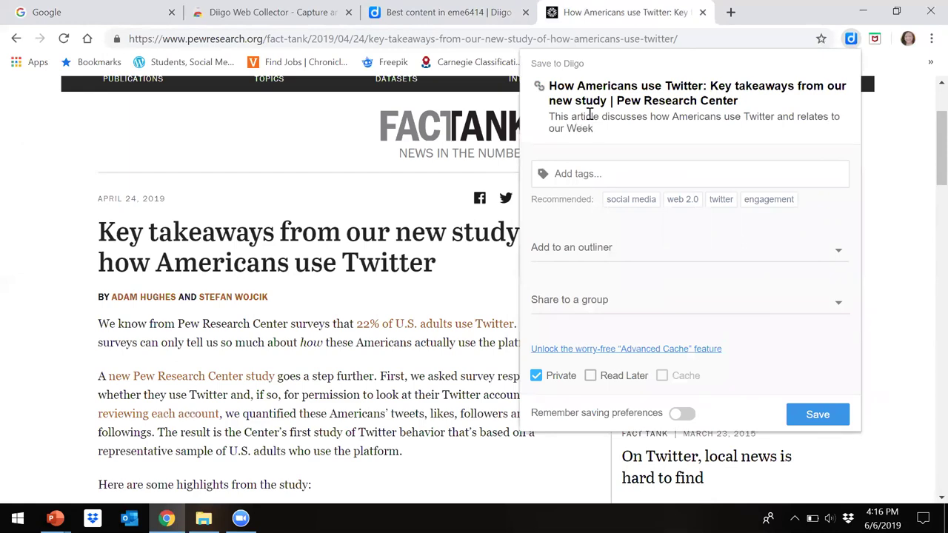
text( 3 discussion about lurking.)
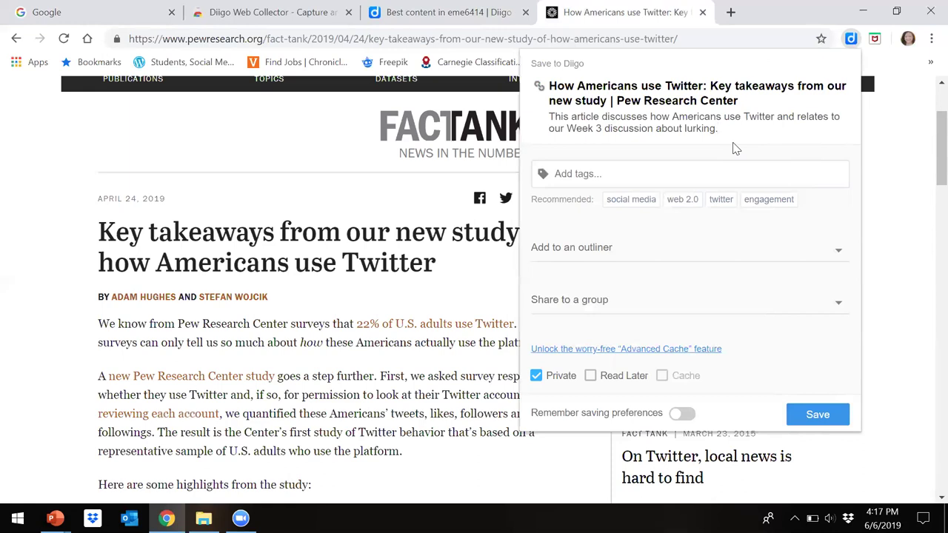
Step: Type the tag 'social media' and add the recommended web 2.0 and twitter tags
click(577, 173)
text("social)
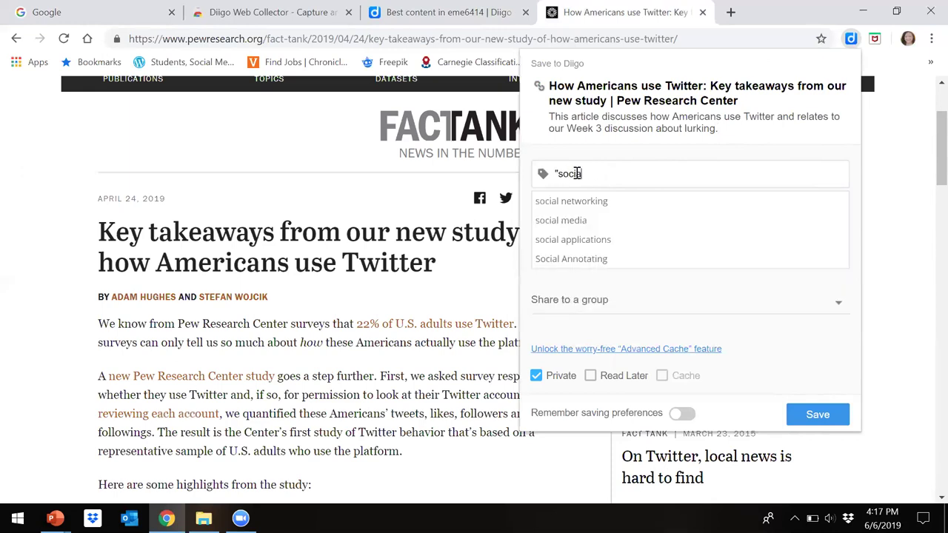
text( media")
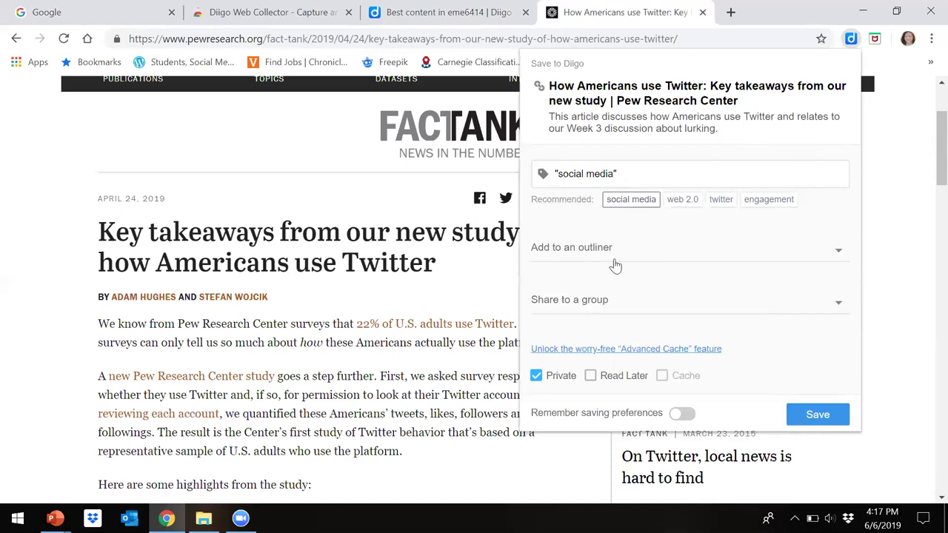
click(687, 207)
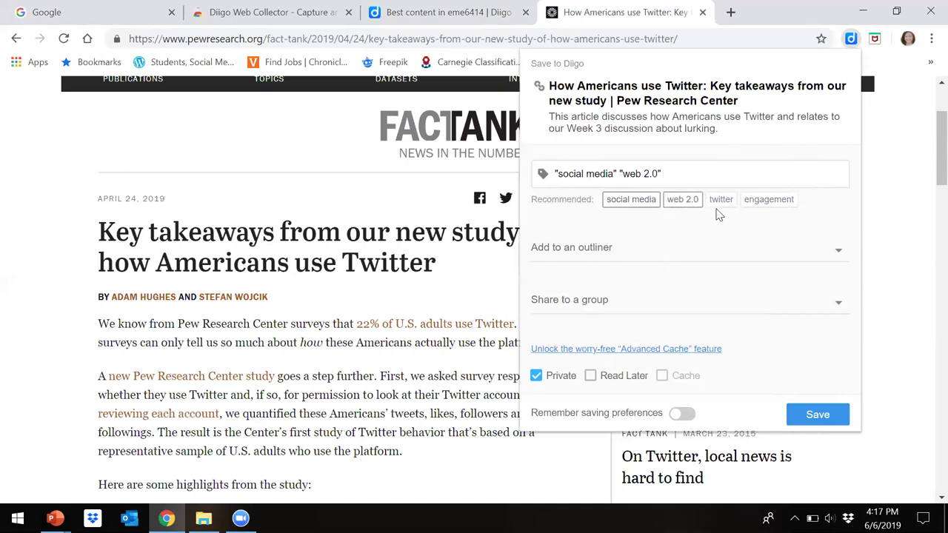
click(717, 211)
Step: Share the bookmark to the eme6414 group, untick Private, and save it
click(836, 310)
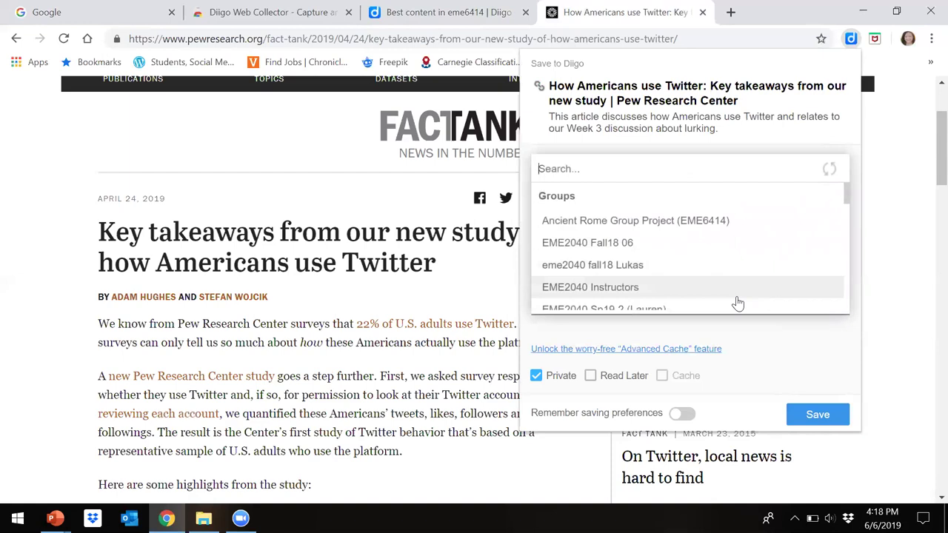
scroll(738, 303, down, 1)
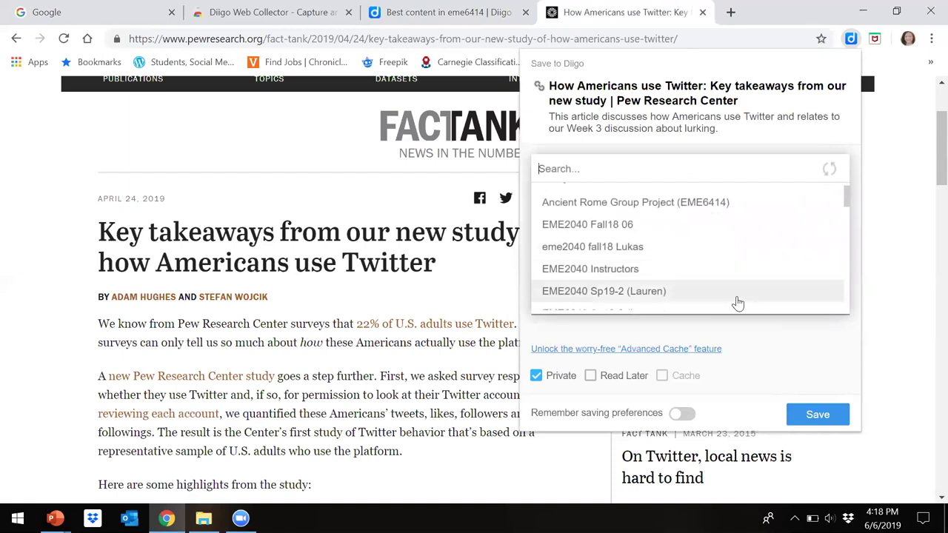
scroll(733, 285, down, 10)
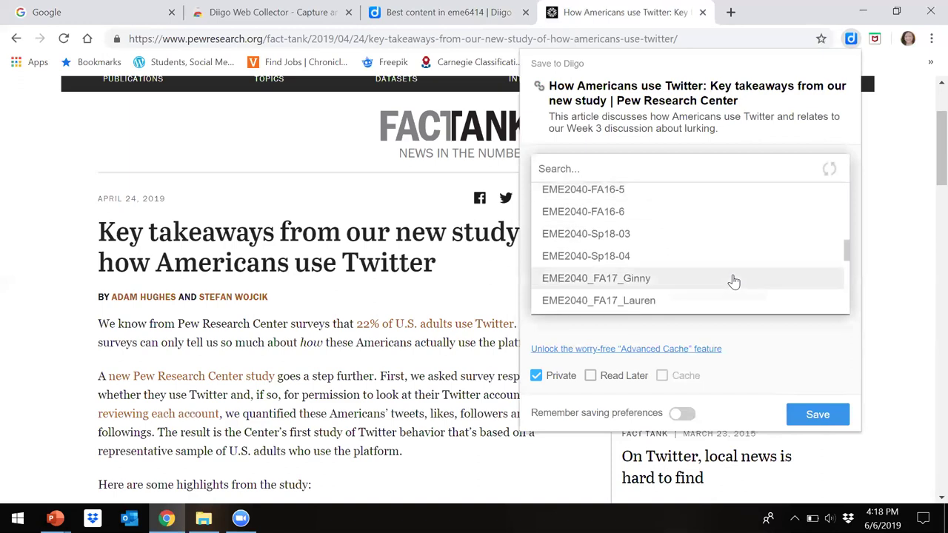
scroll(733, 282, down, 10)
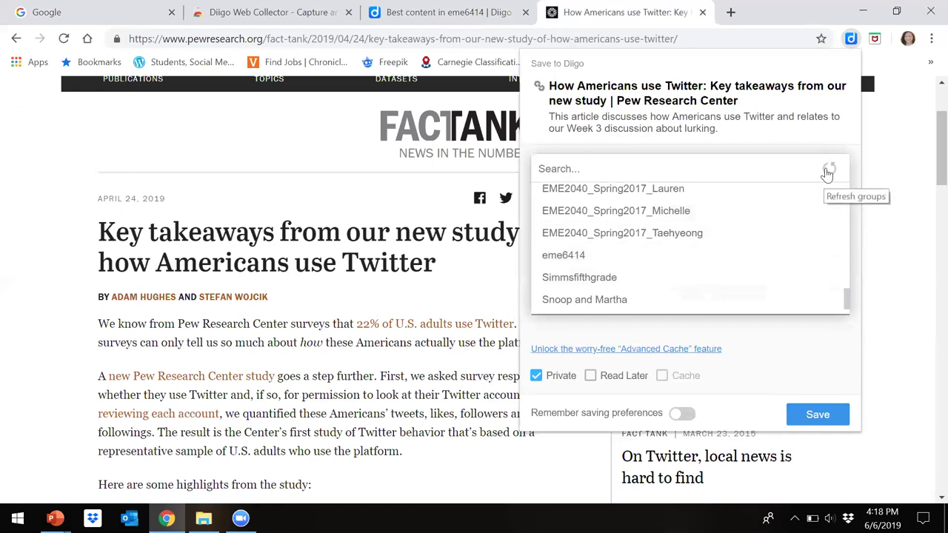
click(576, 256)
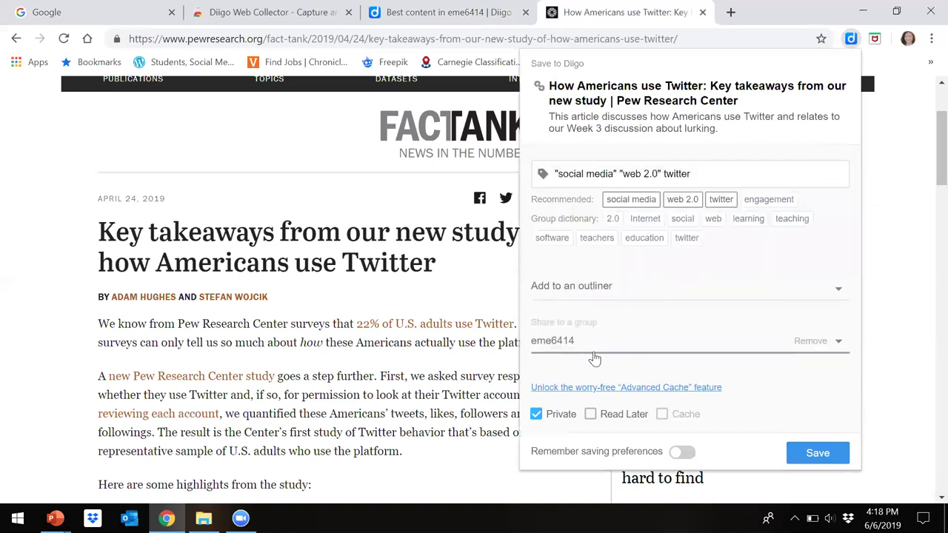
click(537, 415)
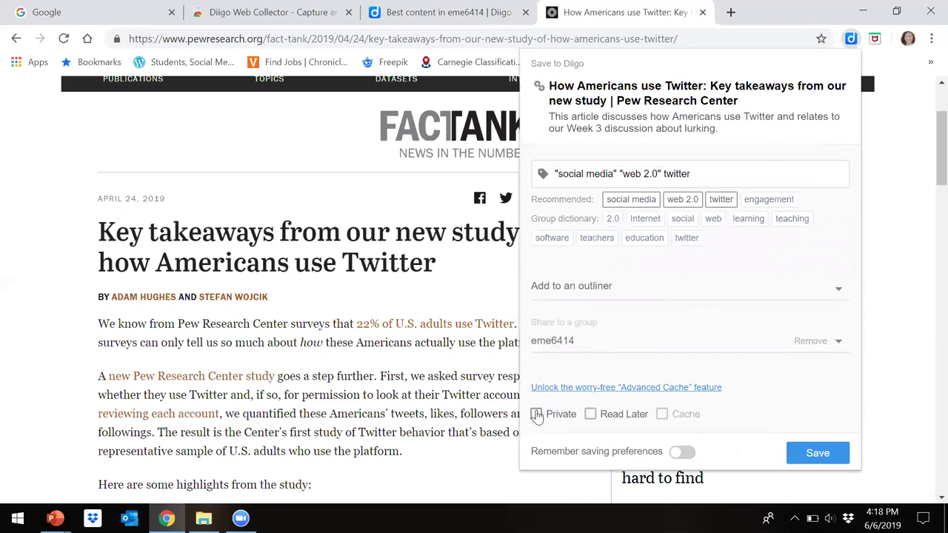
click(537, 416)
click(809, 454)
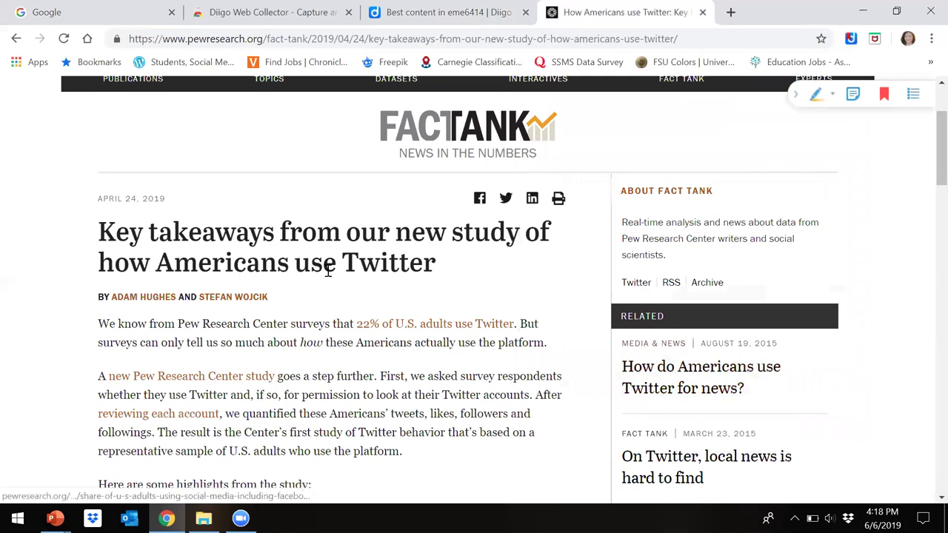
Step: Reload the eme6414 group page to check the new Pew Twitter bookmark
click(451, 11)
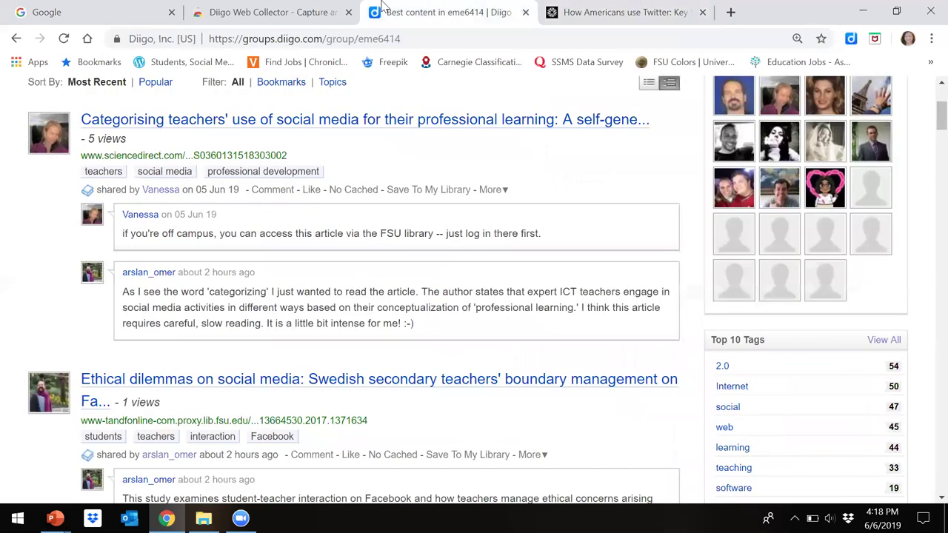
click(63, 40)
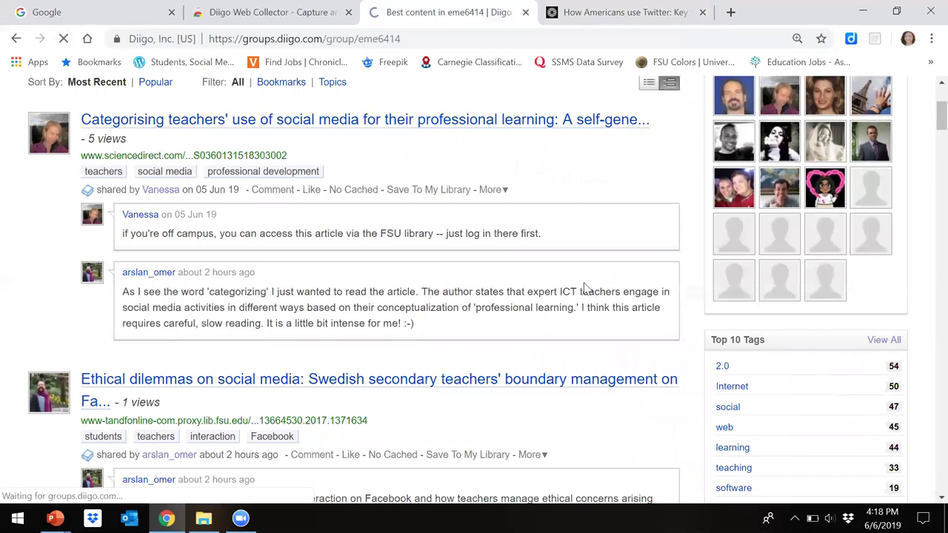
scroll(601, 215, up, 2)
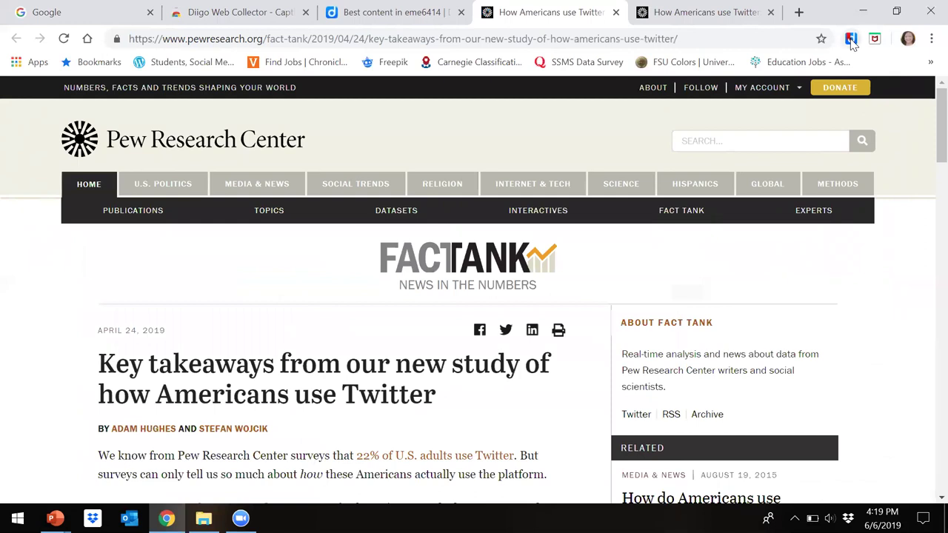
Step: Reopen the saved Pew bookmark and add the tag 'engagement'
click(851, 39)
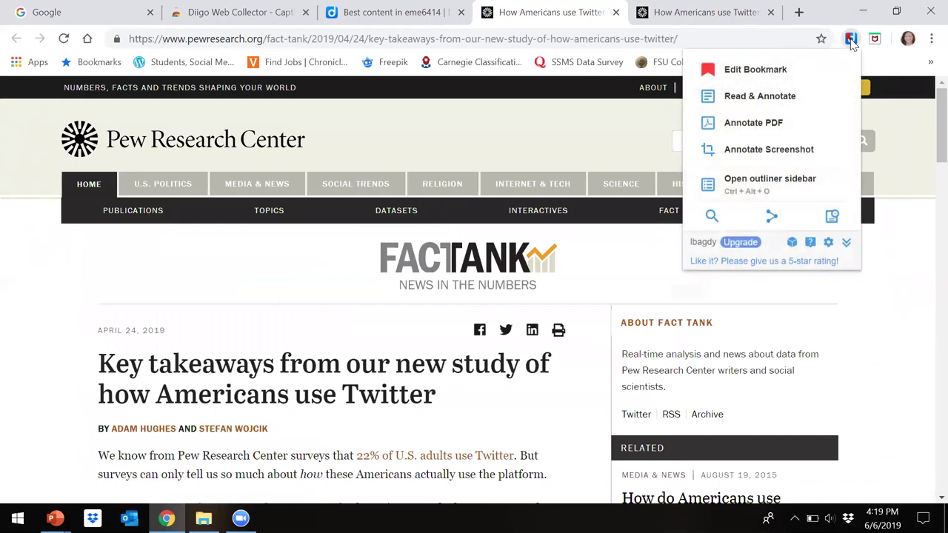
click(759, 74)
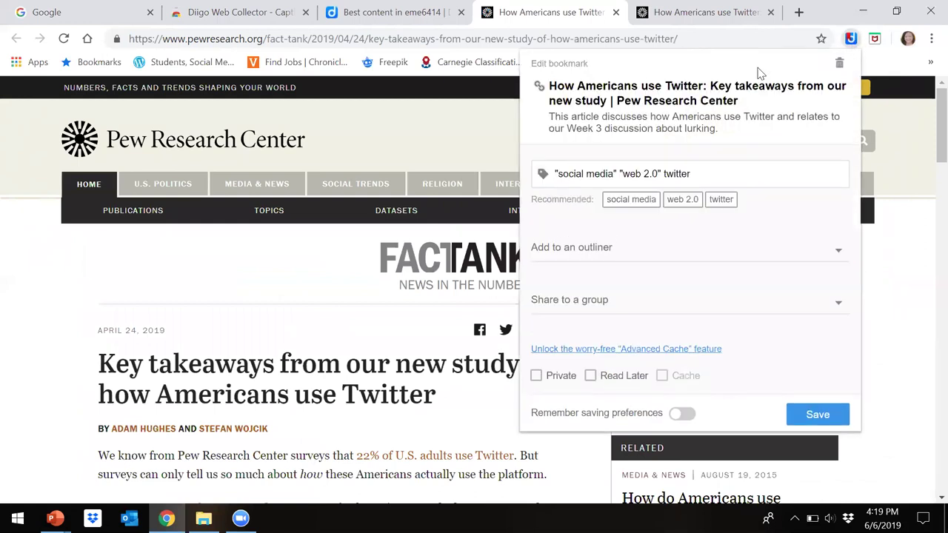
click(726, 131)
click(709, 173)
text(engagement)
Step: Select the eme6414 group for sharing and save the edited bookmark
click(621, 302)
scroll(628, 285, down, 5)
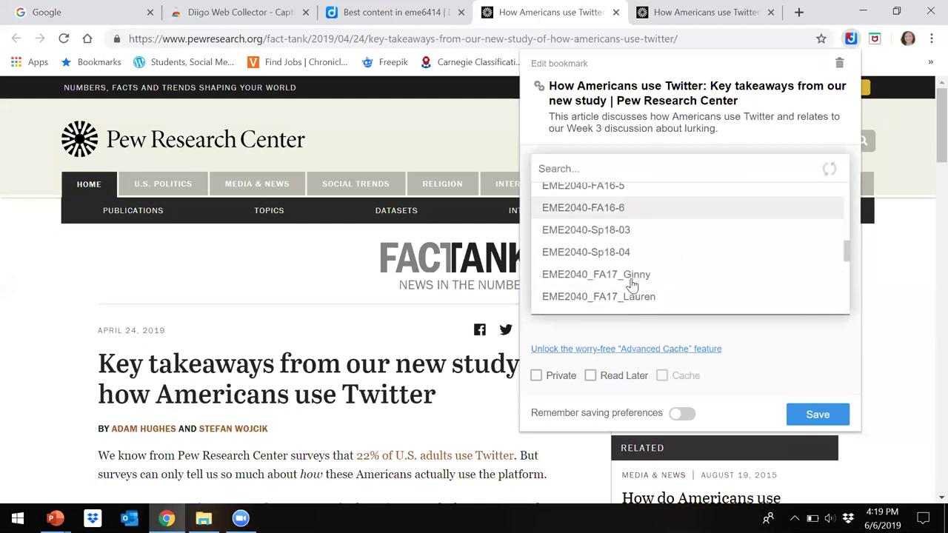
click(607, 256)
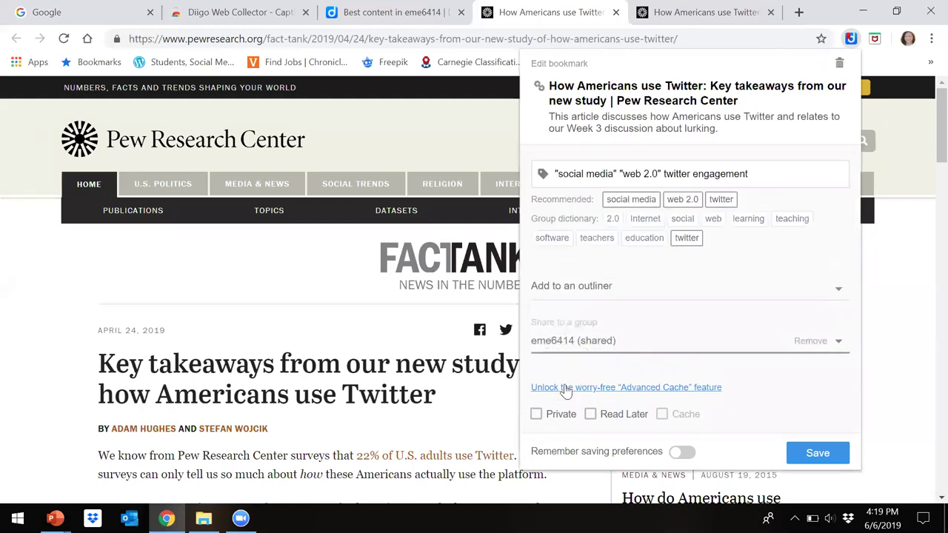
click(818, 453)
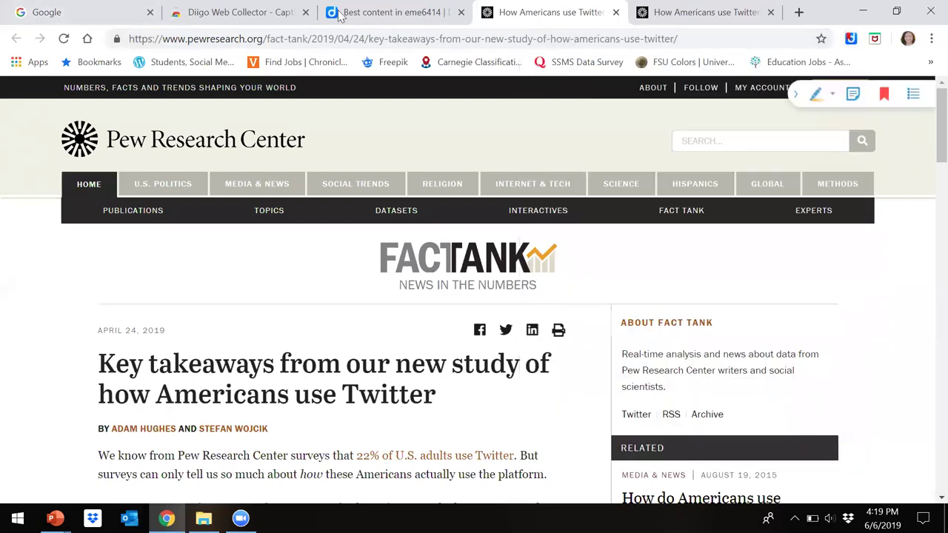
Step: Reload the 'Best content in eme6414' page to show the updated Pew bookmark
click(363, 10)
click(63, 38)
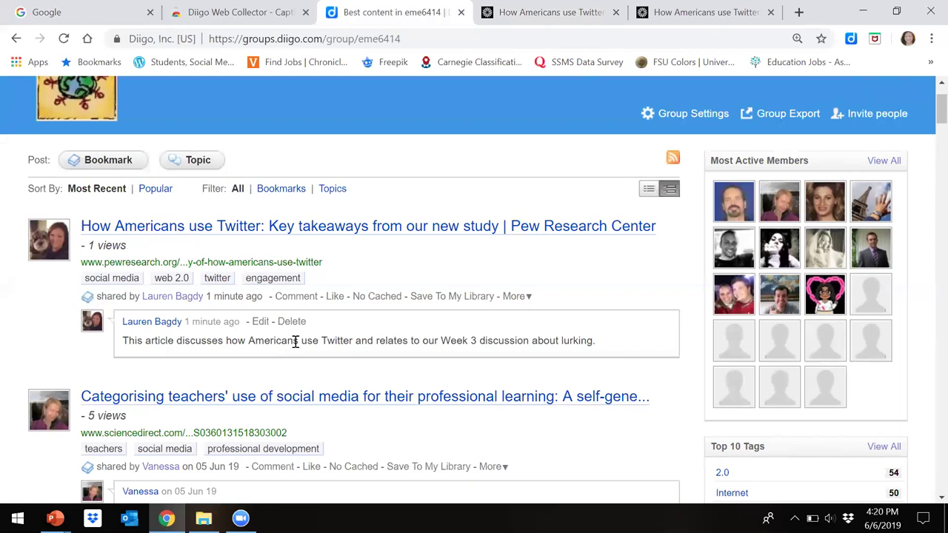
Step: Open the shared Pew Twitter article in Diigo's Read & Annotate clean reading view
click(391, 233)
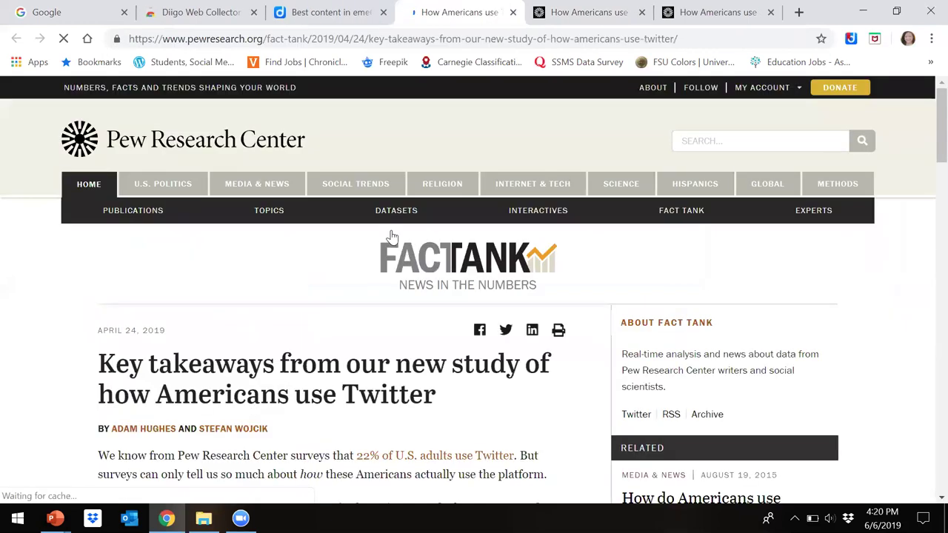
click(853, 44)
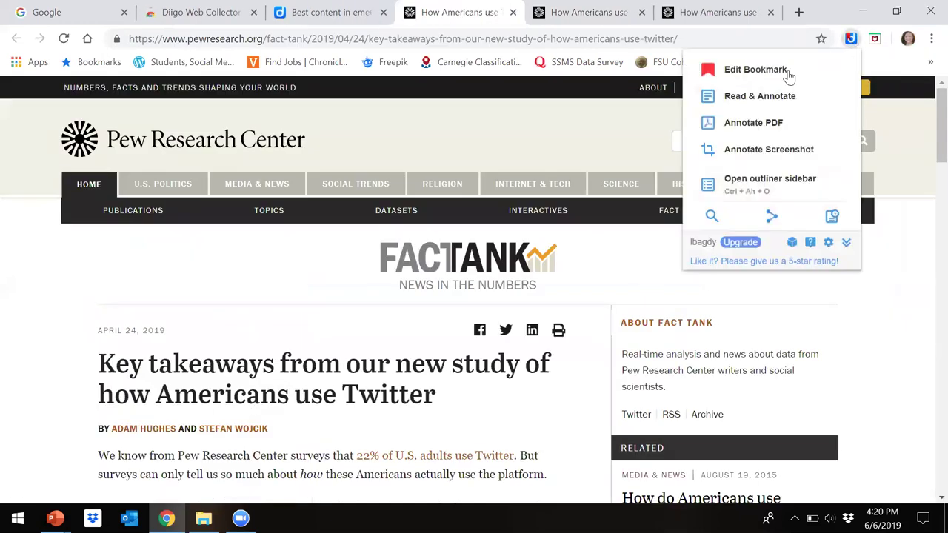
click(760, 98)
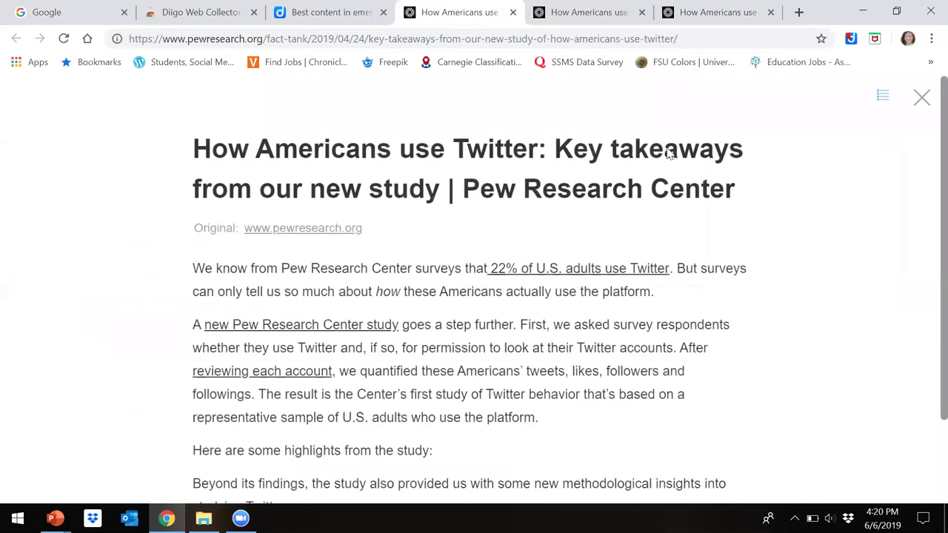
scroll(759, 269, down, 1)
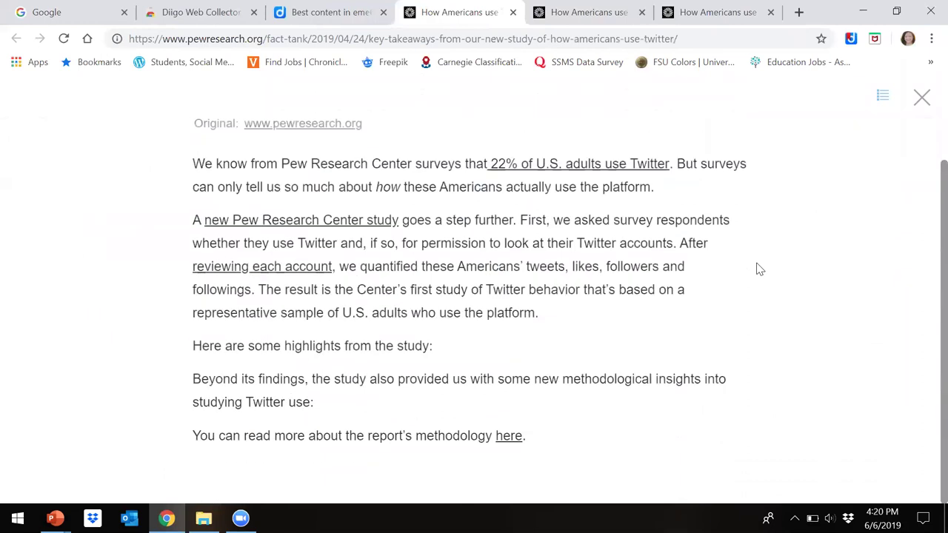
scroll(759, 270, up, 1)
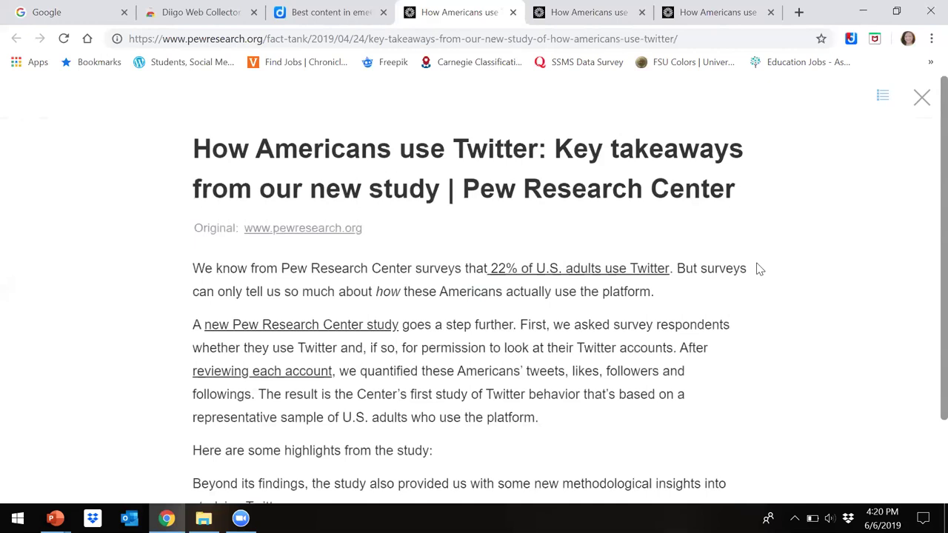
scroll(587, 326, down, 1)
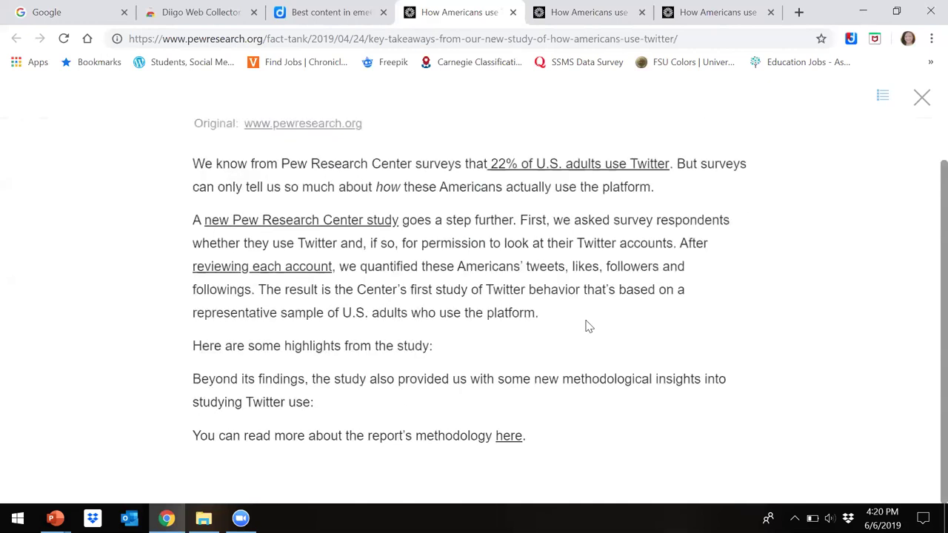
Step: Scroll down the Pew article page to the list of study highlights
scroll(588, 326, up, 1)
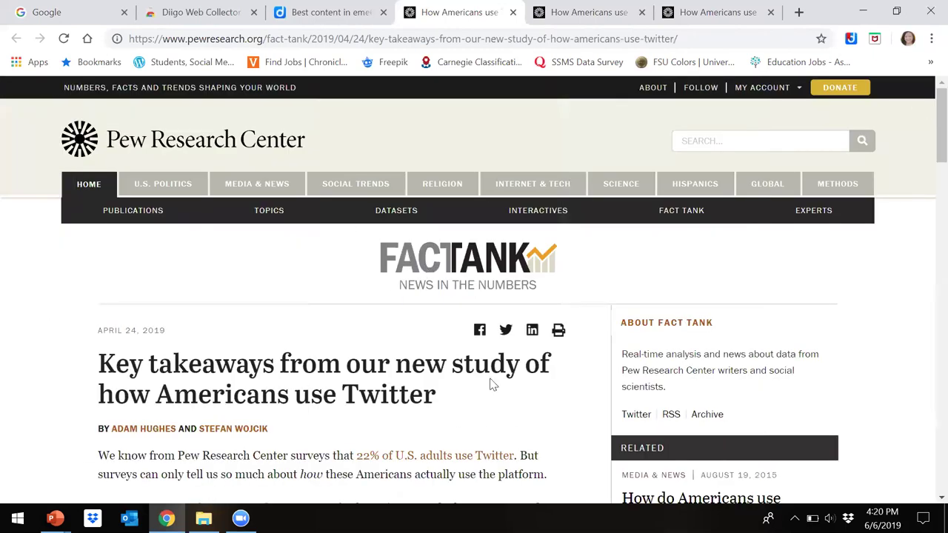
scroll(387, 317, down, 4)
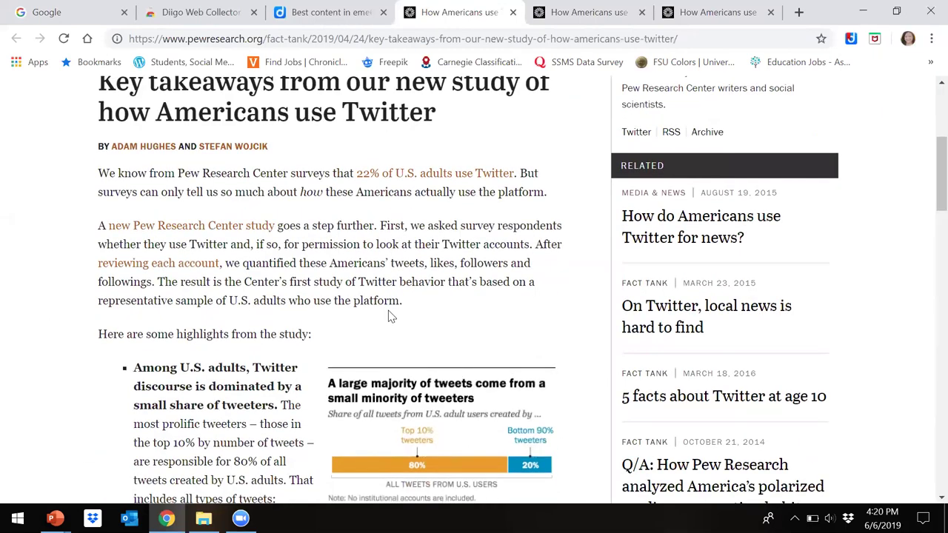
scroll(388, 318, down, 3)
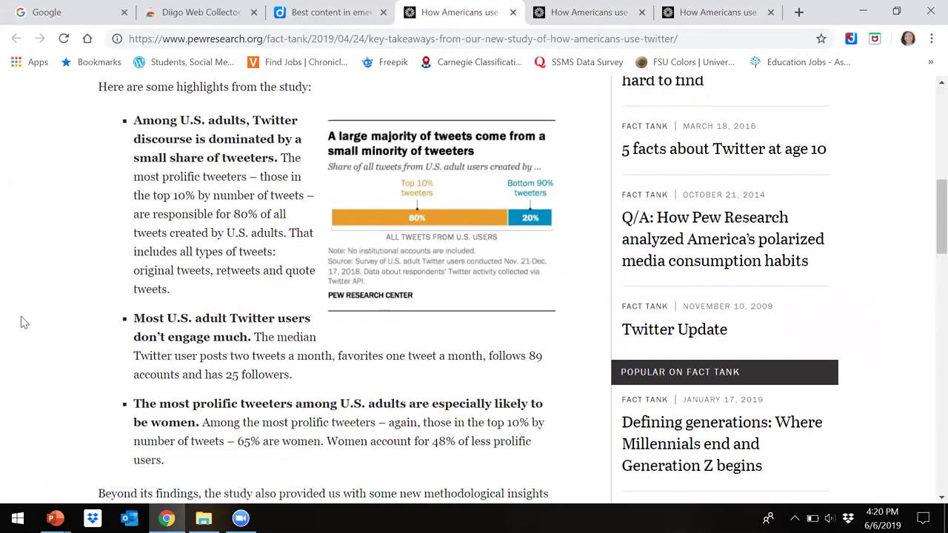
scroll(23, 323, down, 1)
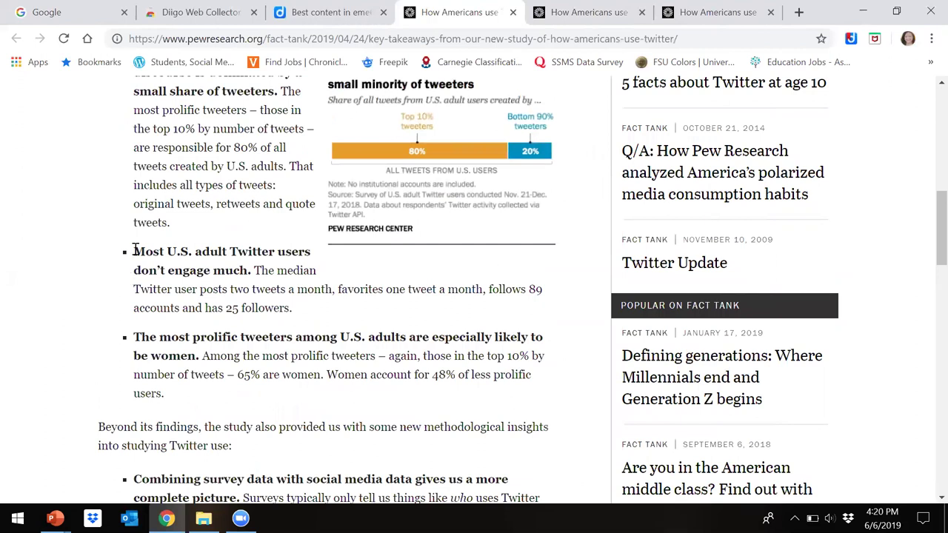
Step: Highlight "Most U.S. adult Twitter users don't engage much." and set its colour to yellow
drag(134, 249, 253, 268)
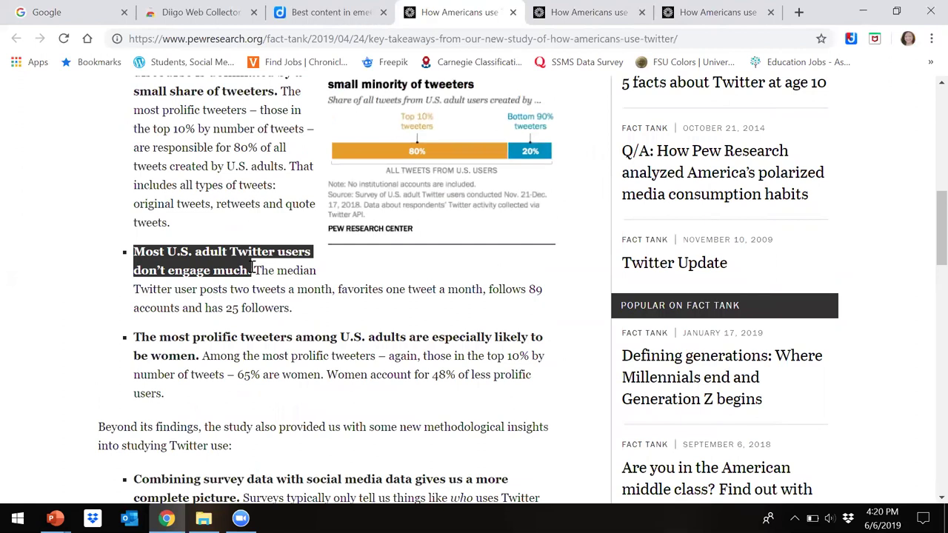
drag(253, 268, 253, 268)
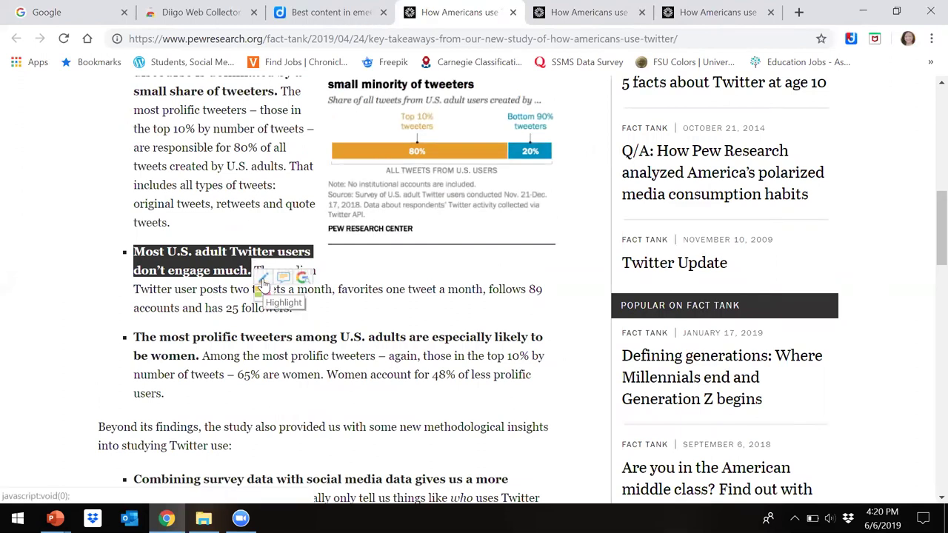
click(264, 283)
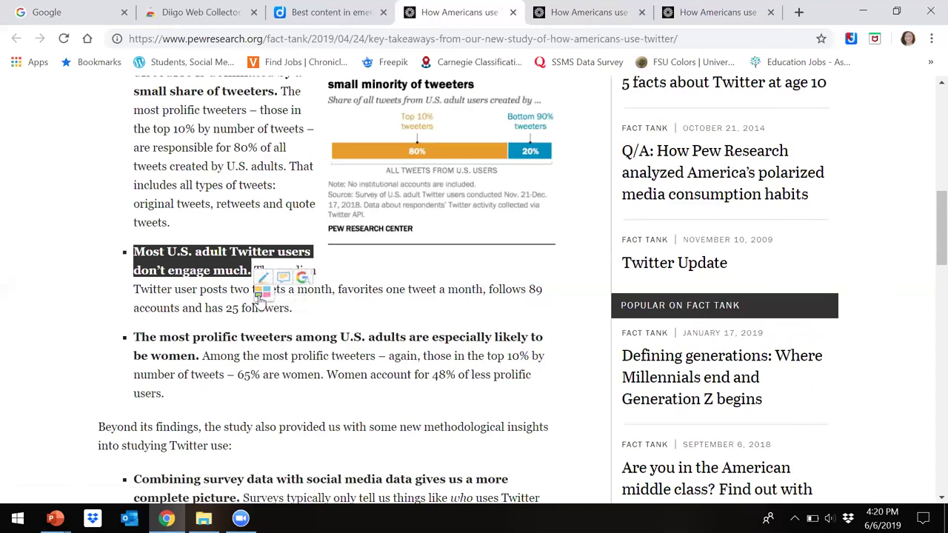
mouse_move(232, 268)
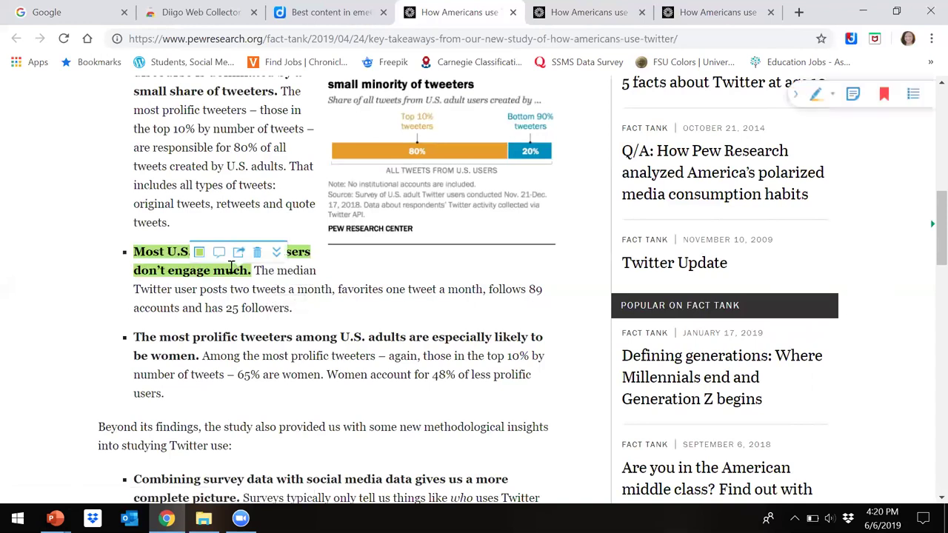
mouse_move(199, 255)
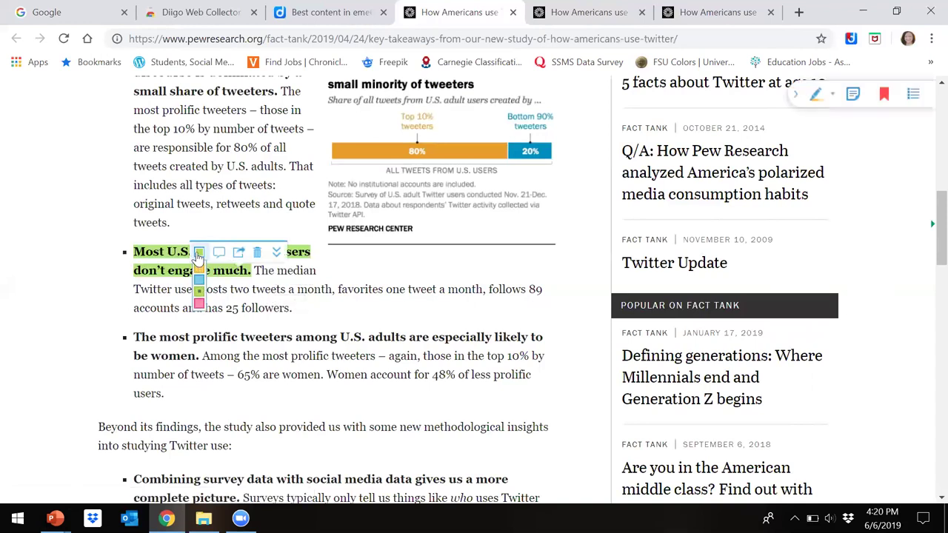
click(198, 281)
click(199, 268)
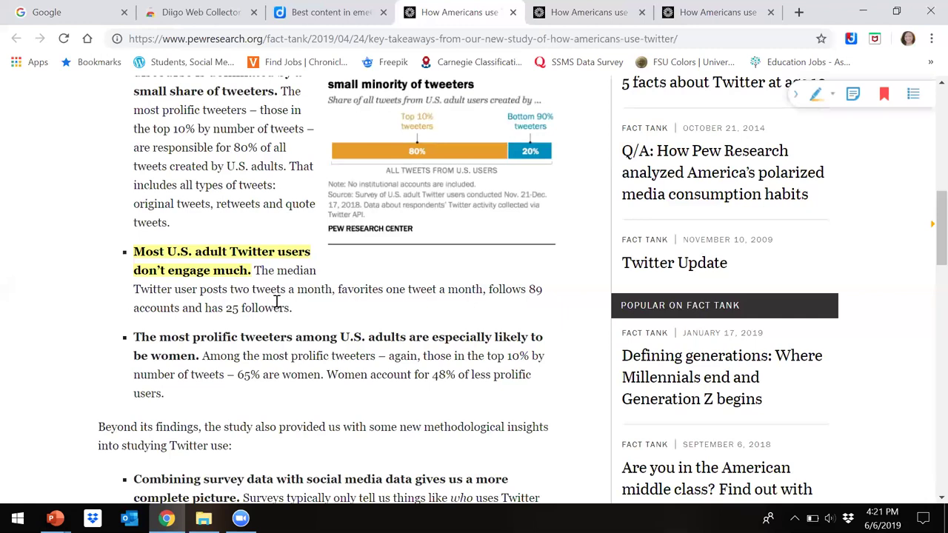
Step: Start a sticky note on the yellow highlight as a group note for eme6414
mouse_move(200, 252)
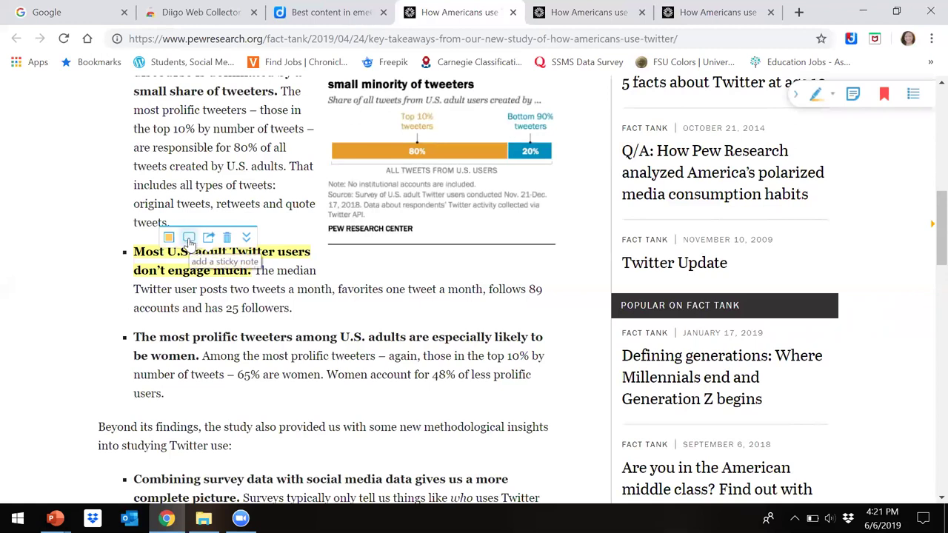
click(189, 239)
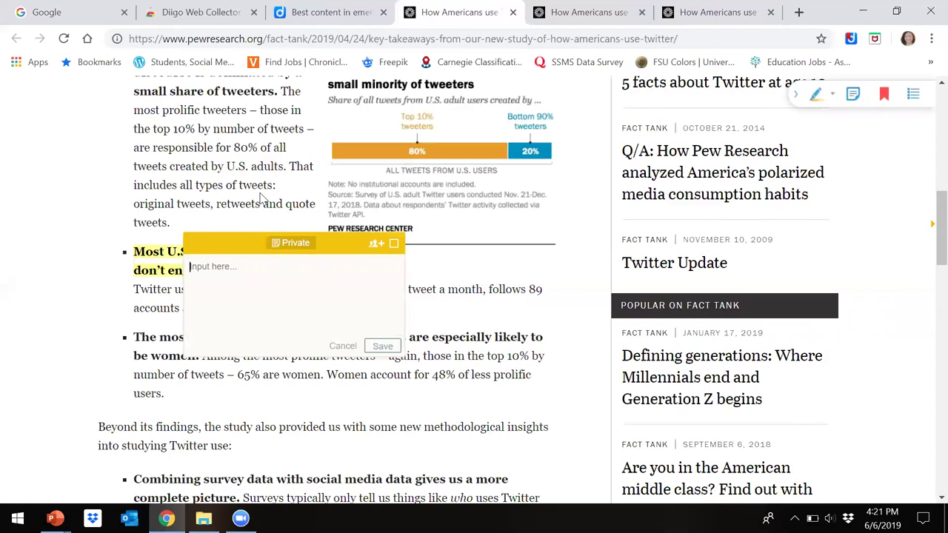
click(376, 249)
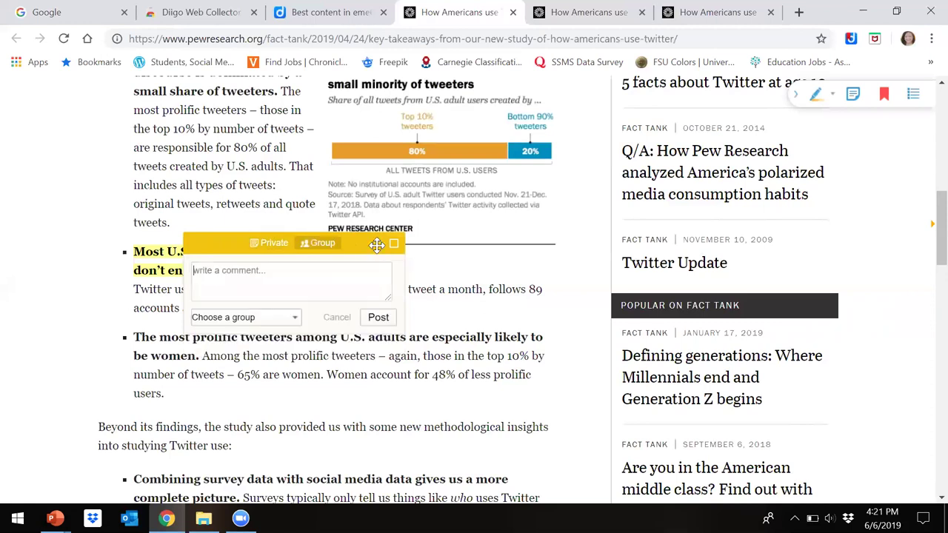
click(294, 317)
scroll(275, 275, down, 5)
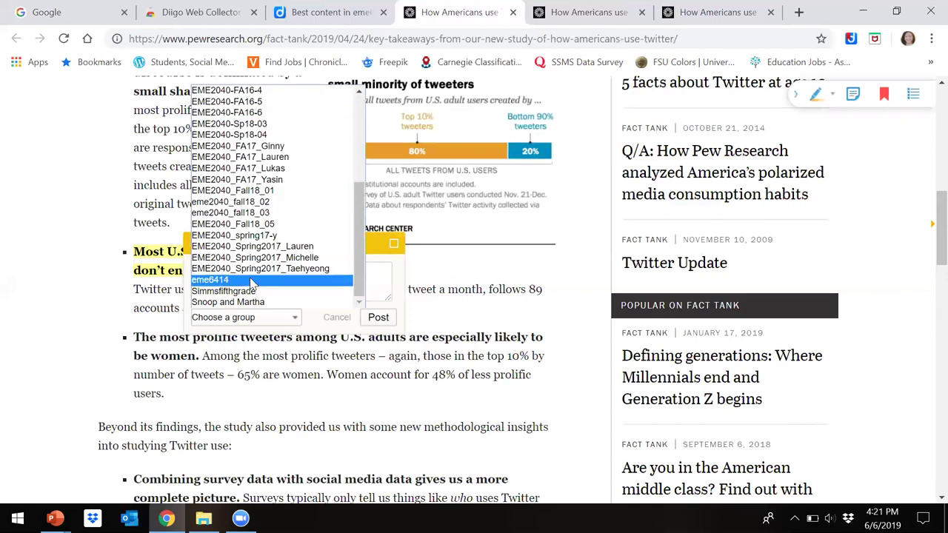
click(249, 280)
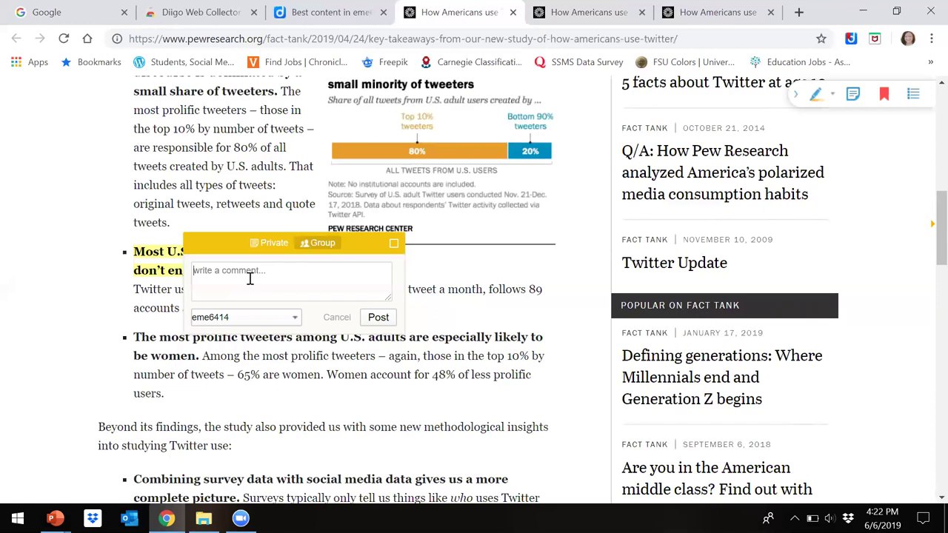
Step: Post the group note "Most Twitter users are lurkers... what do you all think about thet?"
text(Most Twitter users are lurkers... whad)
key(BackSpace)
text(t)
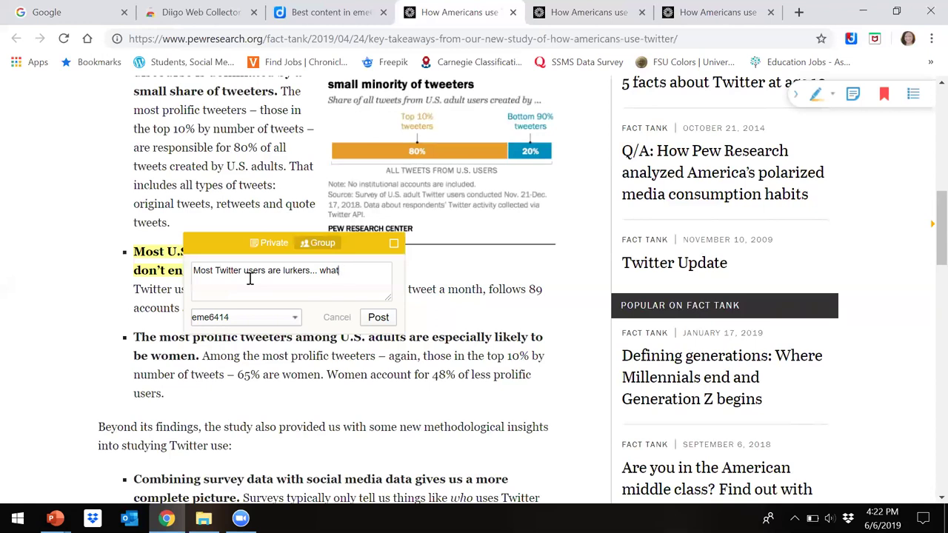
text( do you all think about the)
text(t?)
click(378, 318)
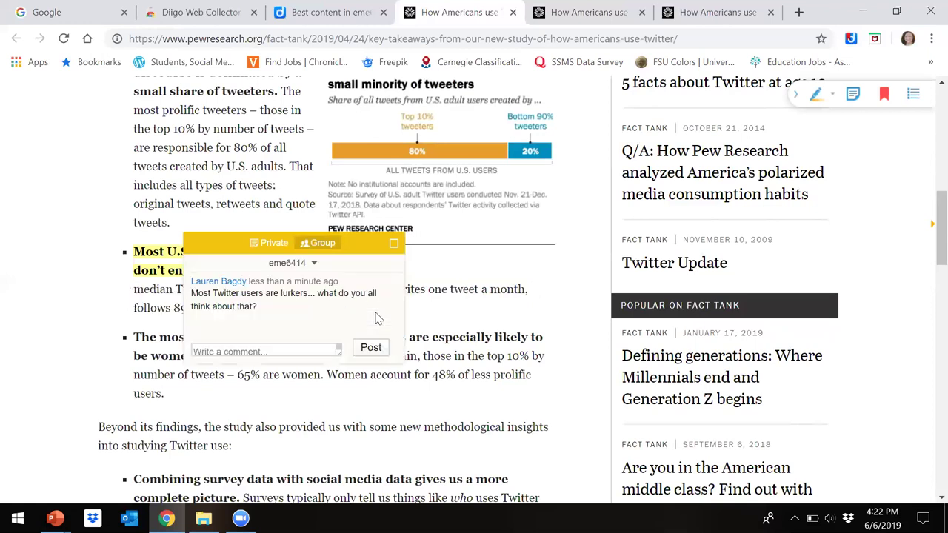
Step: Open a reply box on the posted note, then cancel the empty reply
click(234, 350)
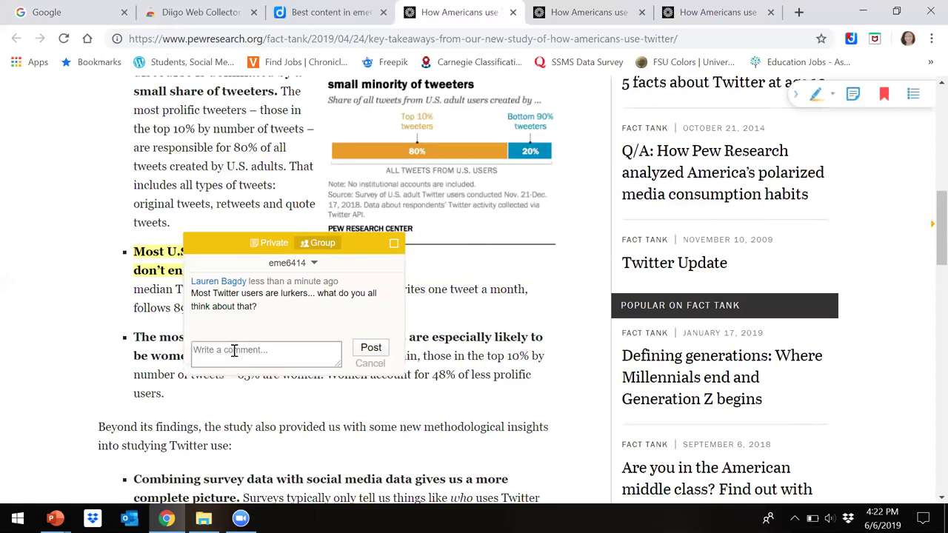
click(372, 348)
click(370, 363)
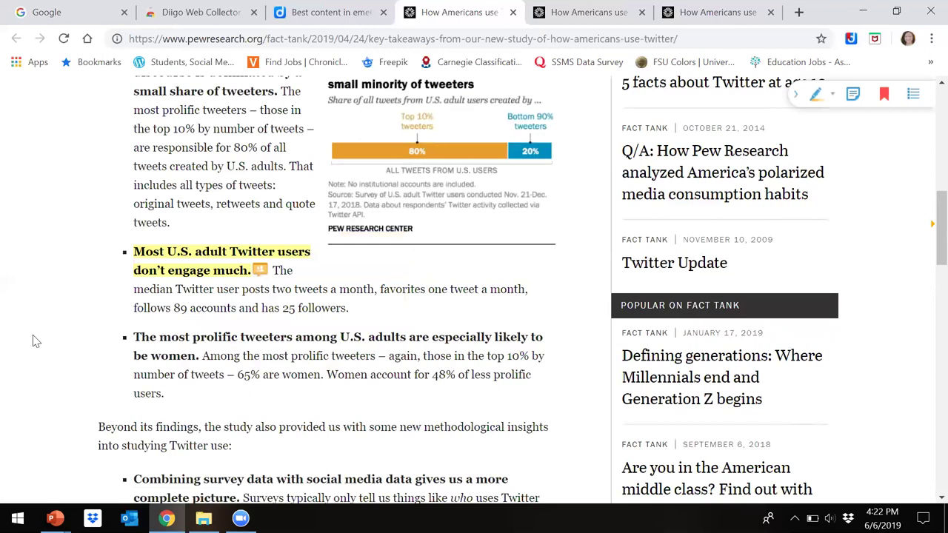
mouse_move(258, 264)
Step: Go back to the eme6414 group page and reload it to show the new annotations
click(337, 10)
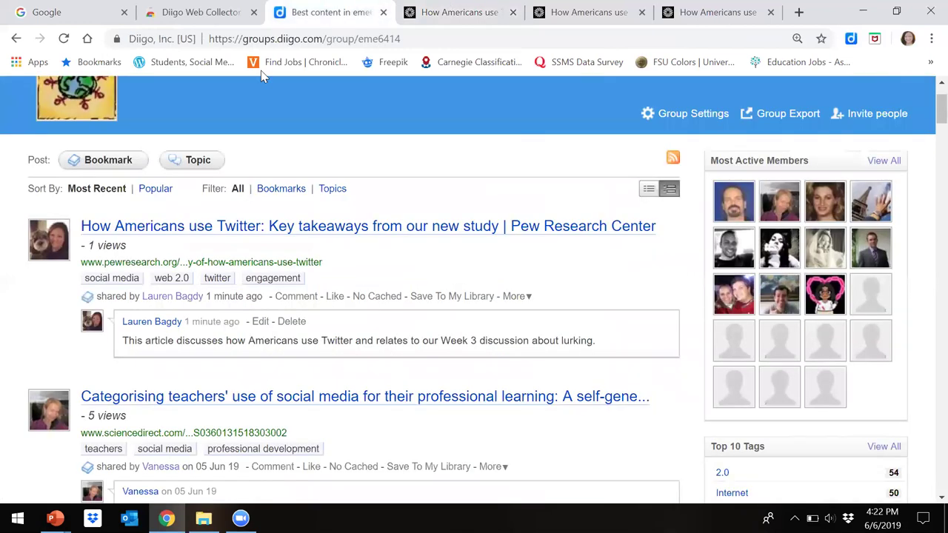
click(64, 38)
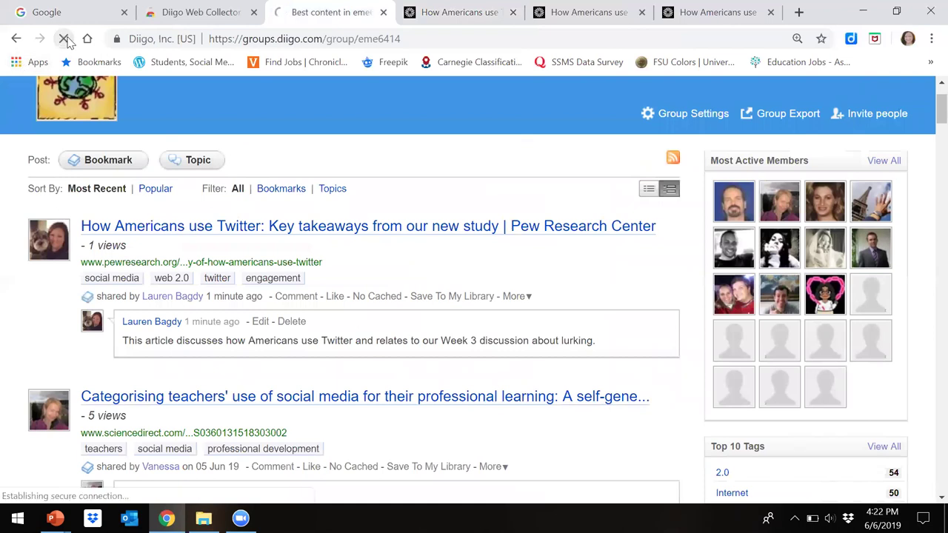